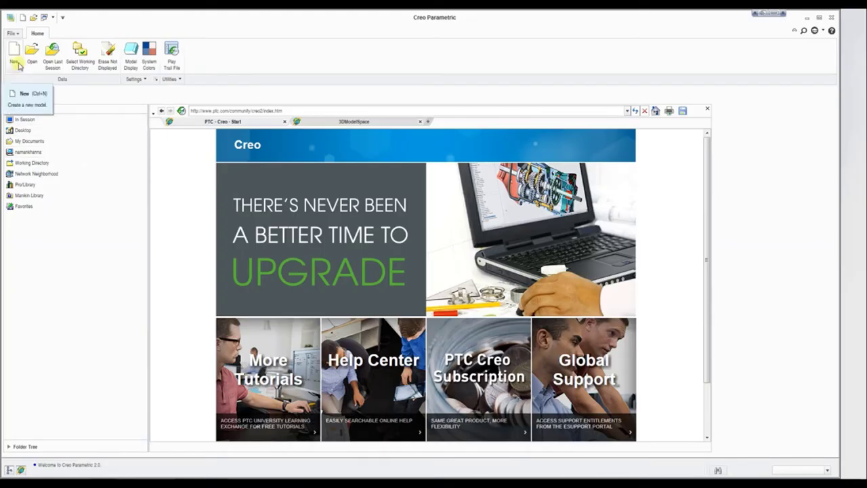
# Open the 3DModelSpace page in Creo's start browser before leaving Creo for the desktop.
pyautogui.click(342, 122)
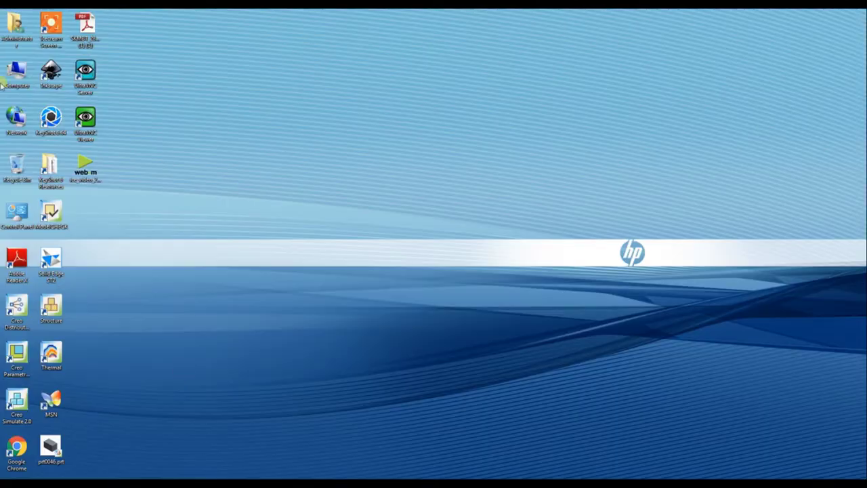
# Browse to C:\Program Files\Creo 2.0\Common Files\M020\creo_standards in Explorer.
pyautogui.doubleClick(24, 79)
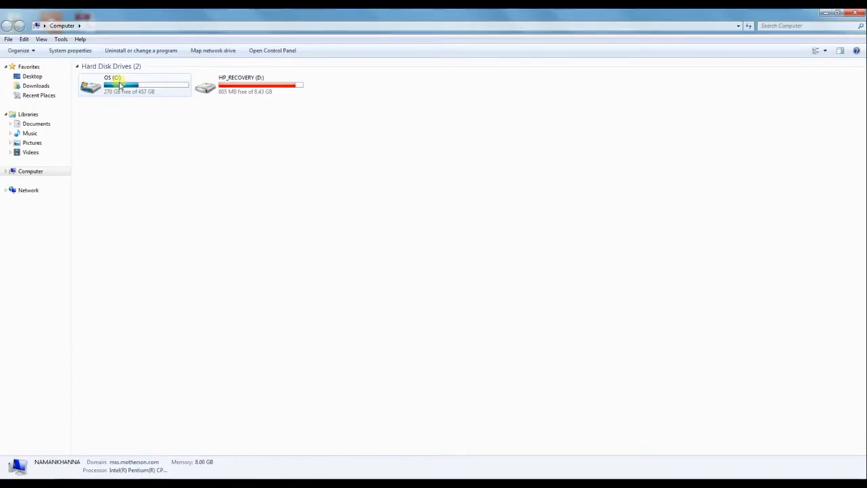
pyautogui.doubleClick(120, 84)
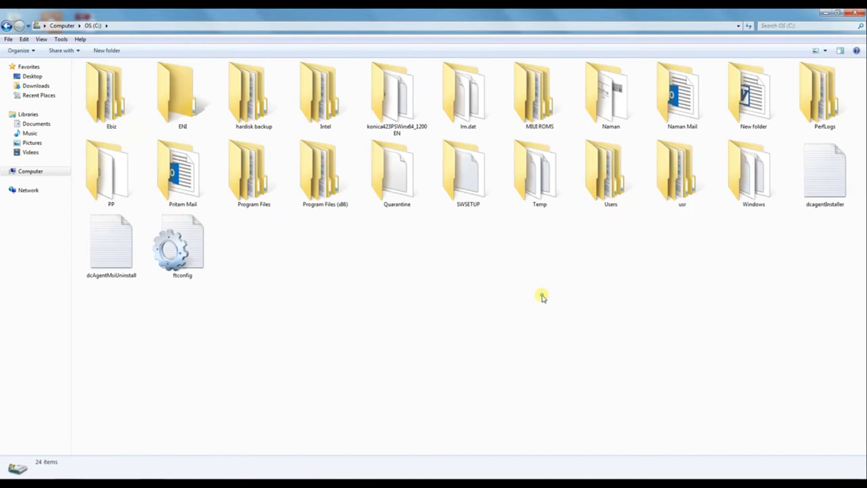
pyautogui.click(276, 188)
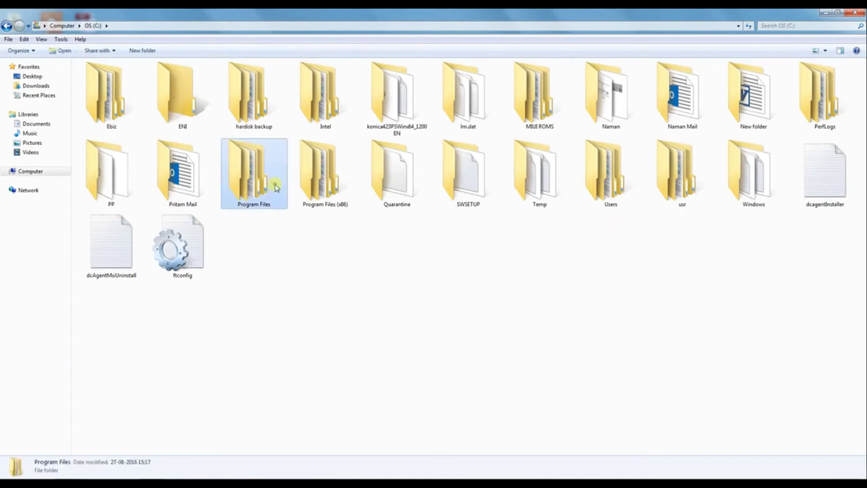
pyautogui.doubleClick(276, 187)
pyautogui.doubleClick(149, 114)
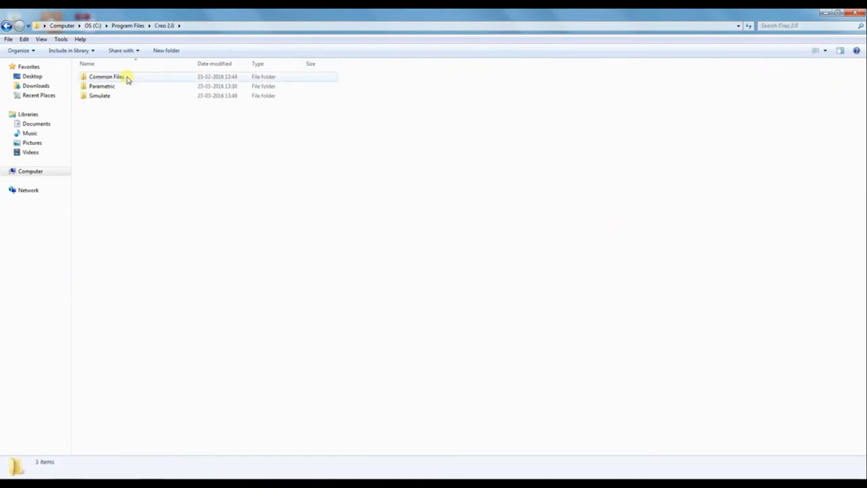
pyautogui.doubleClick(127, 78)
pyautogui.click(128, 78)
pyautogui.doubleClick(128, 78)
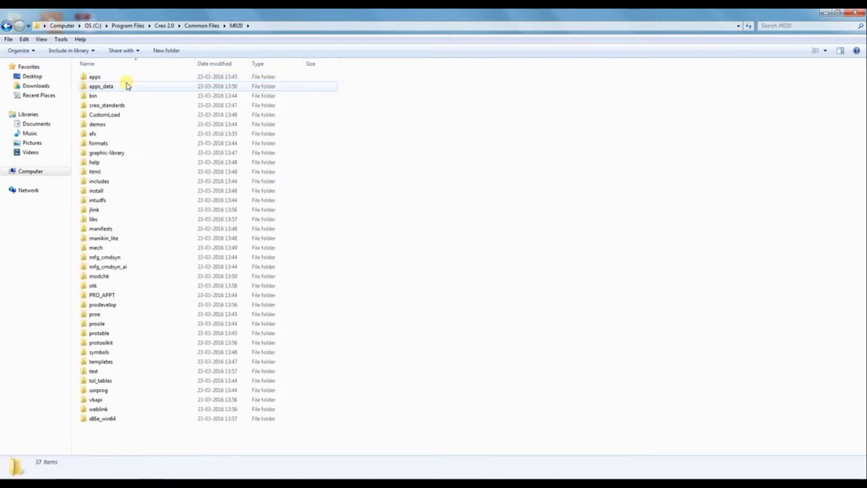
pyautogui.doubleClick(128, 105)
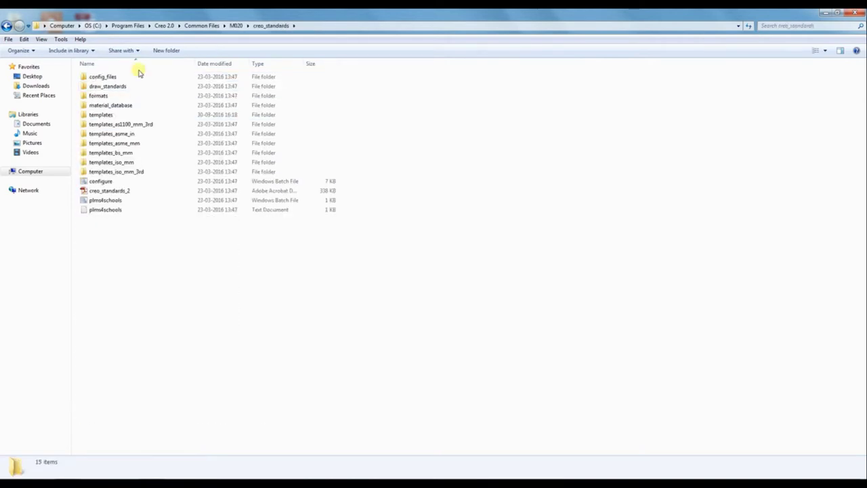
# Run configure.bat, then move and enlarge its console window.
pyautogui.doubleClick(124, 181)
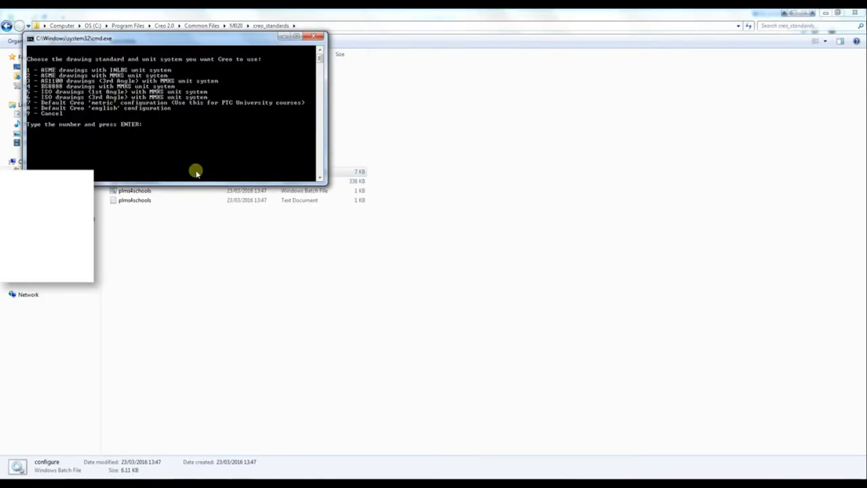
pyautogui.moveTo(109, 39); pyautogui.dragTo(196, 77)
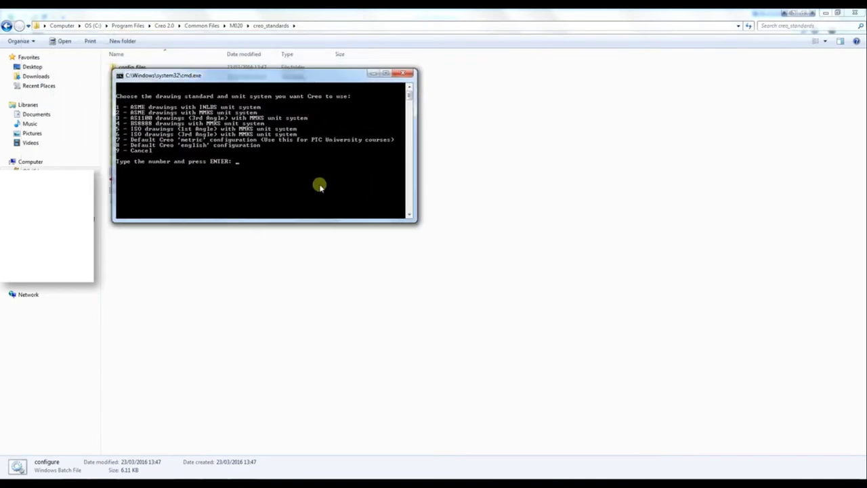
pyautogui.moveTo(415, 221); pyautogui.dragTo(466, 263)
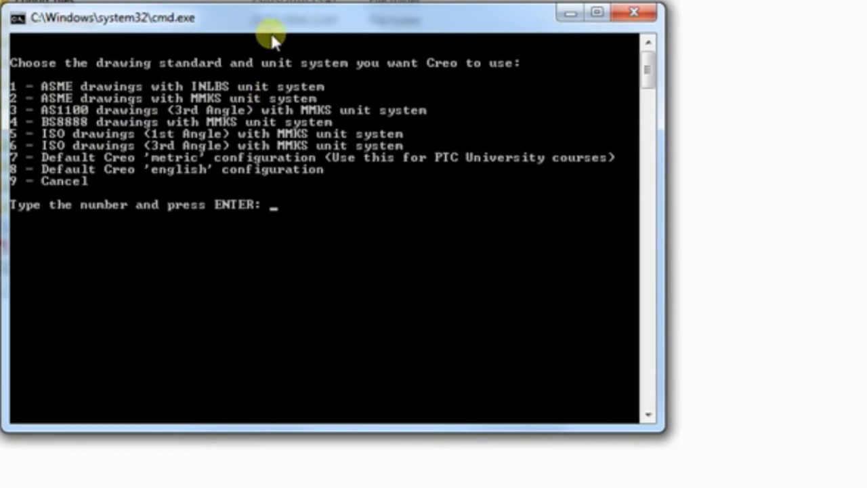
# Mark the ASME drawings/MMKS units line and submit choice 2, which returns Access denied.
pyautogui.rightClick(294, 22)
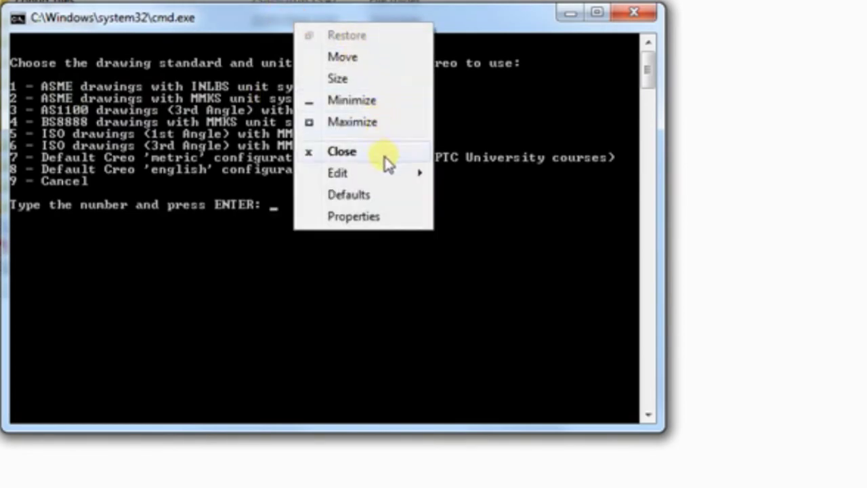
pyautogui.moveTo(352, 173)
pyautogui.click(468, 180)
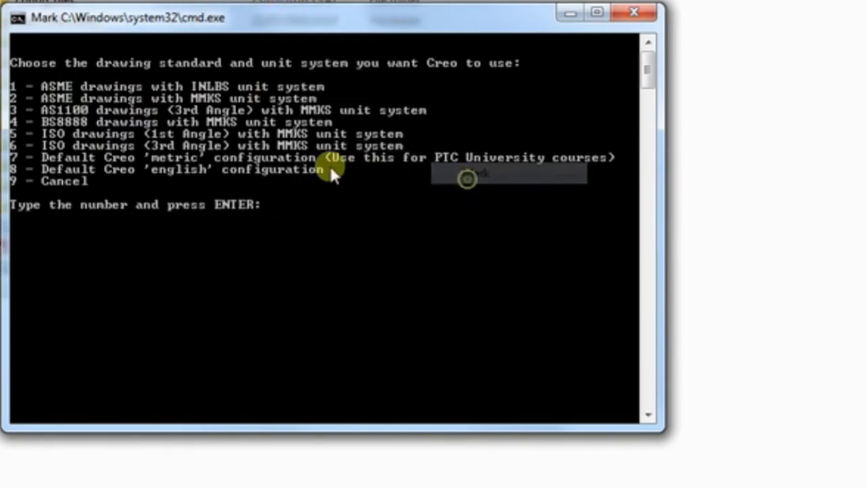
pyautogui.moveTo(13, 98); pyautogui.dragTo(317, 101)
pyautogui.write('2')
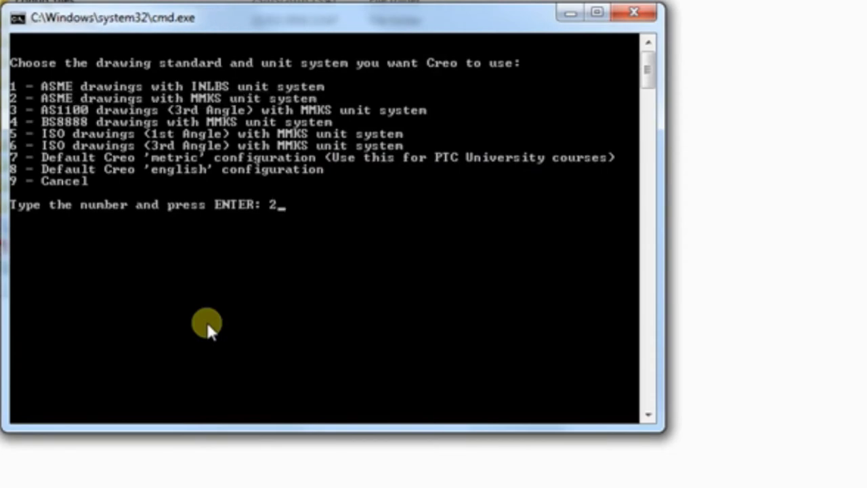
pyautogui.press('Return')
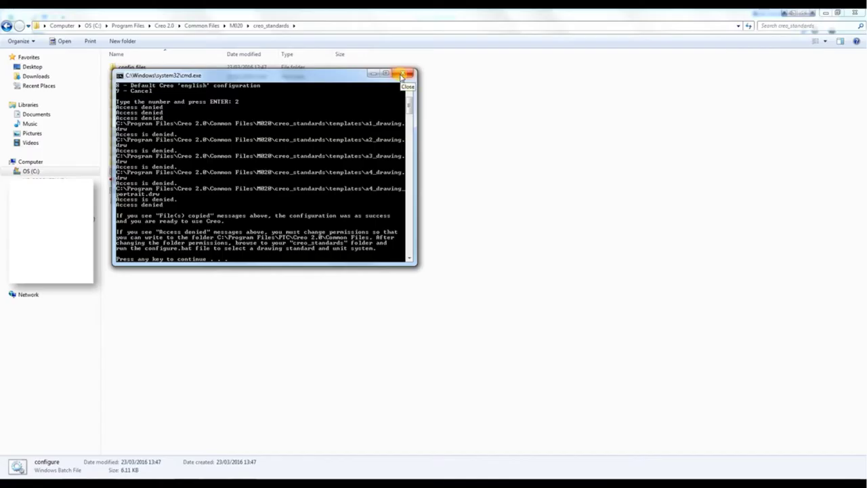
# Close the failed console and return to the Creo 2.0 folder contents.
pyautogui.click(403, 75)
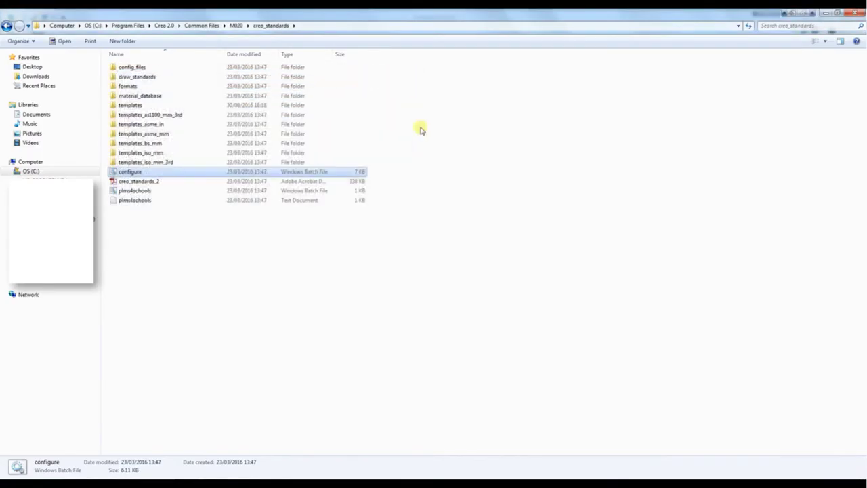
pyautogui.click(197, 26)
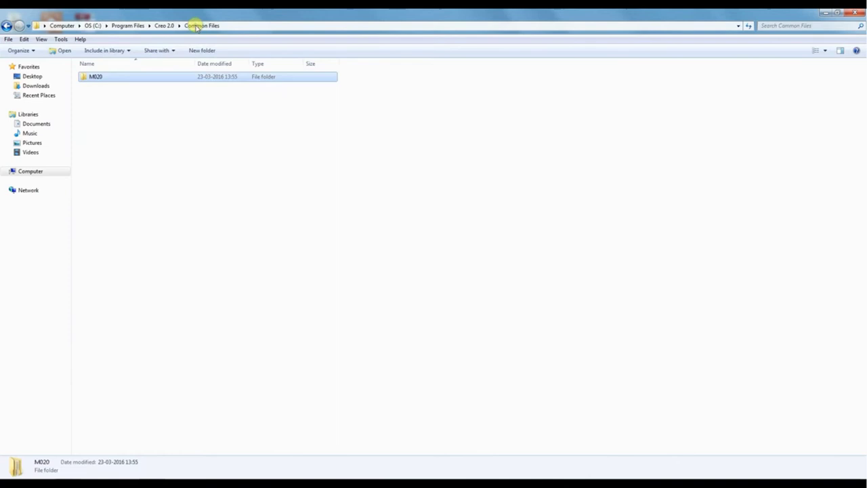
pyautogui.click(164, 25)
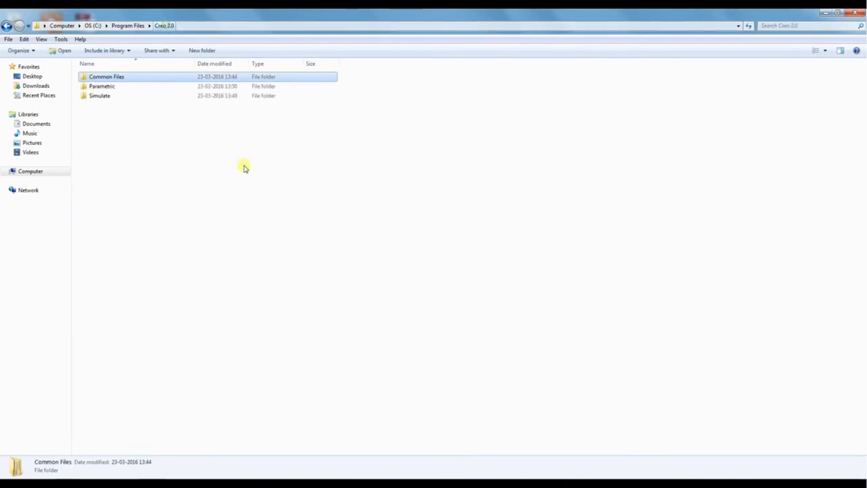
# Grant CREATOR OWNER Full control on the Common Files folder and apply it.
pyautogui.rightClick(118, 75)
pyautogui.click(189, 254)
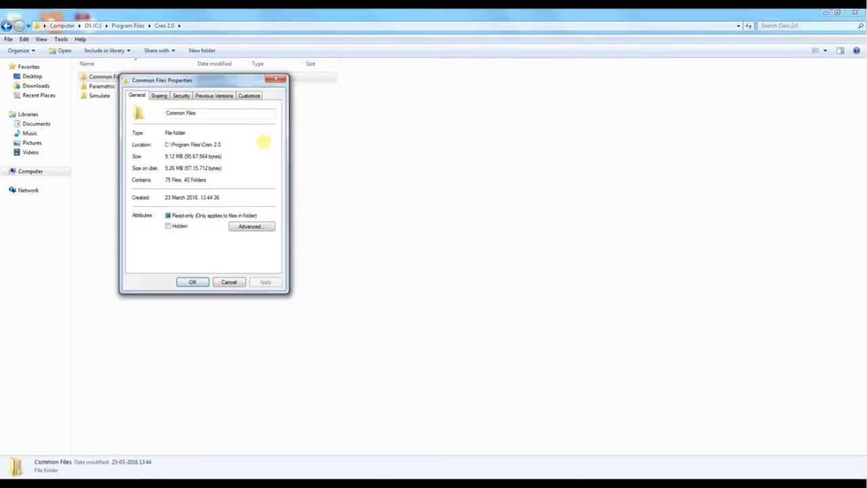
pyautogui.click(184, 95)
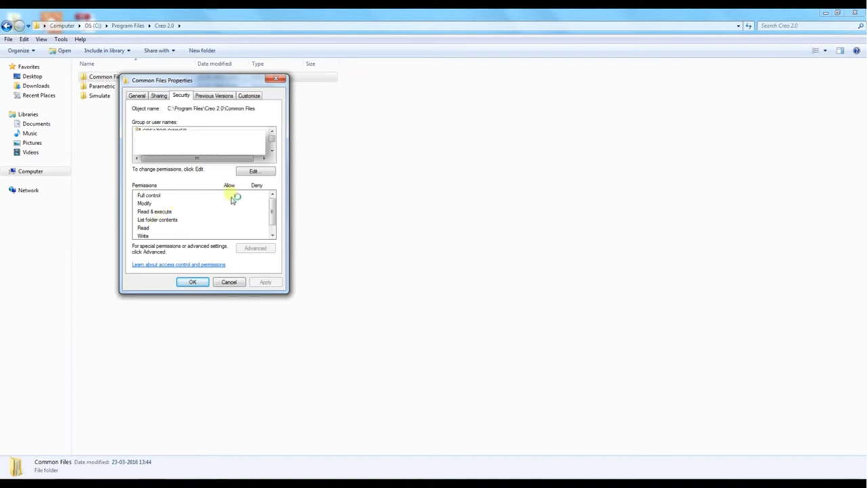
pyautogui.moveTo(271, 146); pyautogui.dragTo(273, 154)
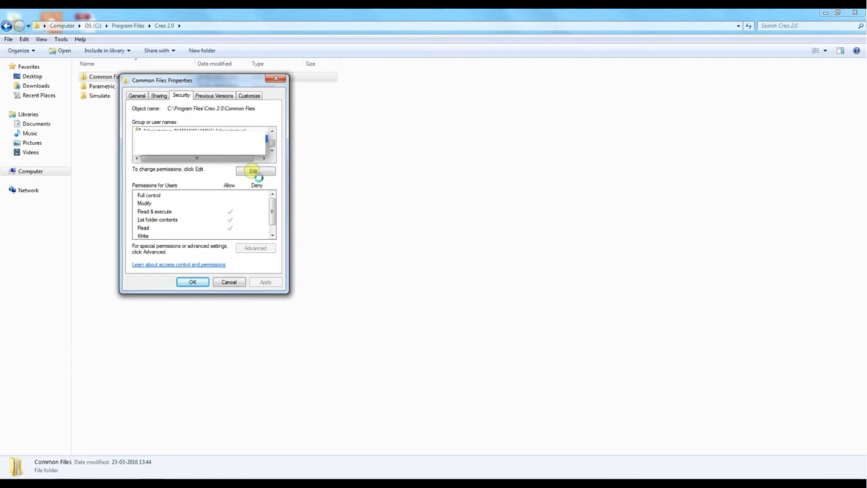
pyautogui.click(246, 242)
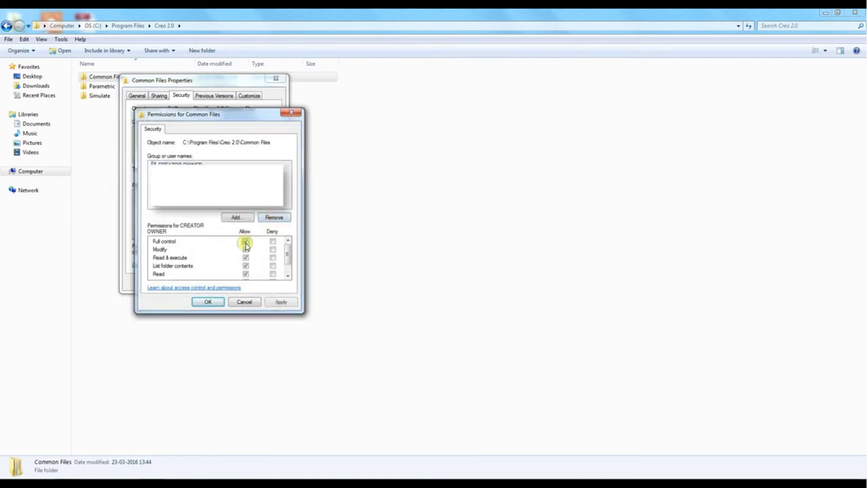
pyautogui.moveTo(288, 248)
pyautogui.mouseDown()
pyautogui.moveTo(289, 257)
pyautogui.moveTo(288, 250)
pyautogui.mouseUp()
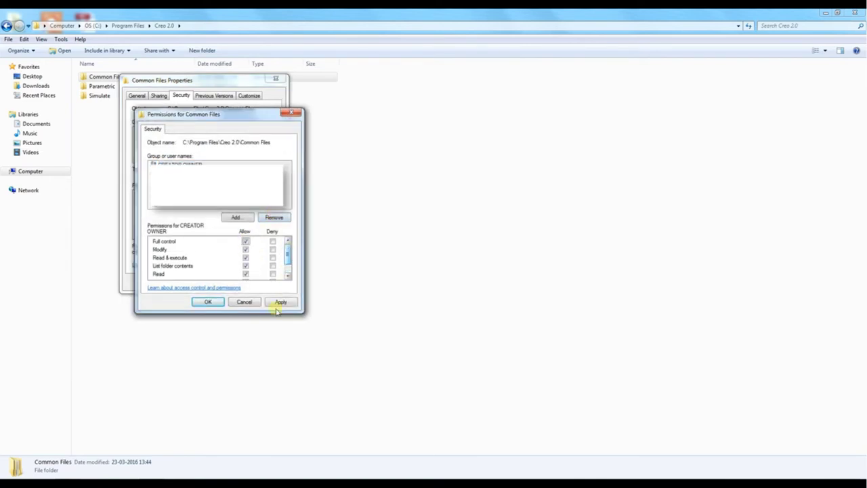
pyautogui.click(278, 303)
pyautogui.click(210, 302)
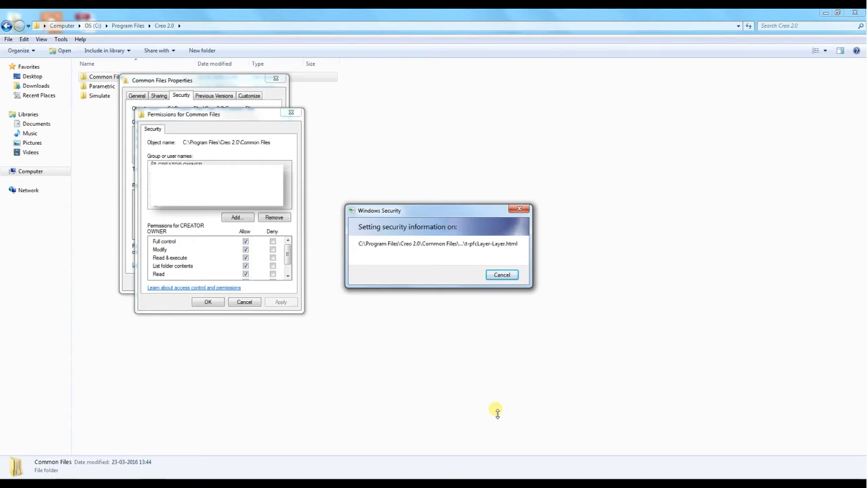
pyautogui.click(124, 181)
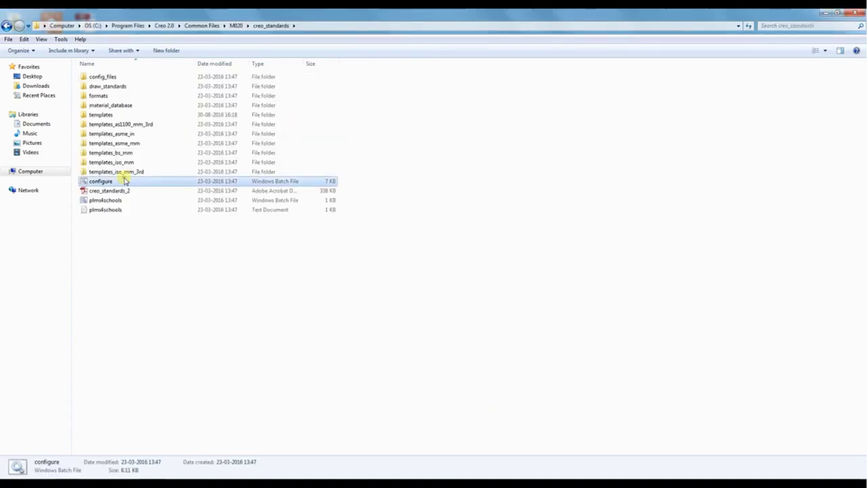
# Rerun configure.bat and submit option 2 (ASME, MMKS), now reporting files copied successfully.
pyautogui.doubleClick(124, 181)
pyautogui.click(177, 136)
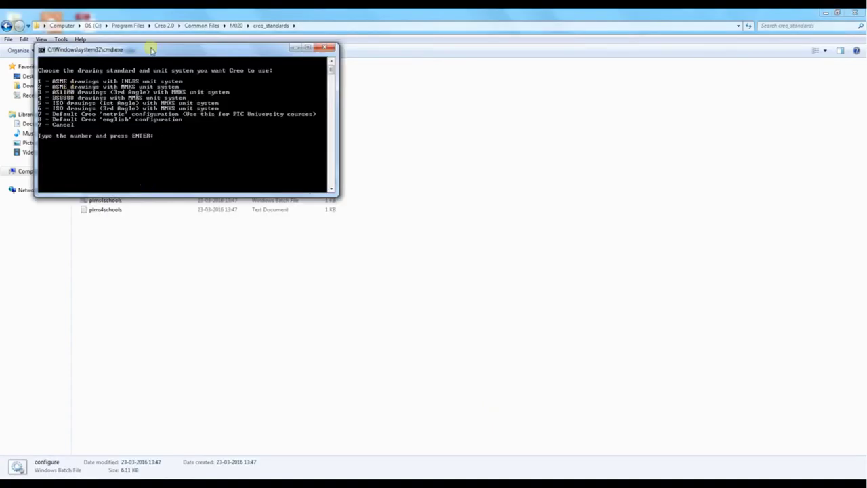
pyautogui.rightClick(152, 49)
pyautogui.click(186, 117)
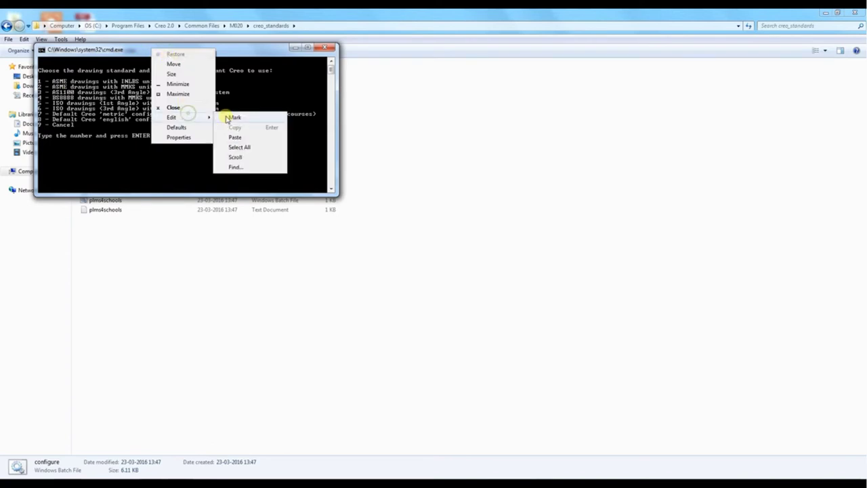
pyautogui.click(233, 117)
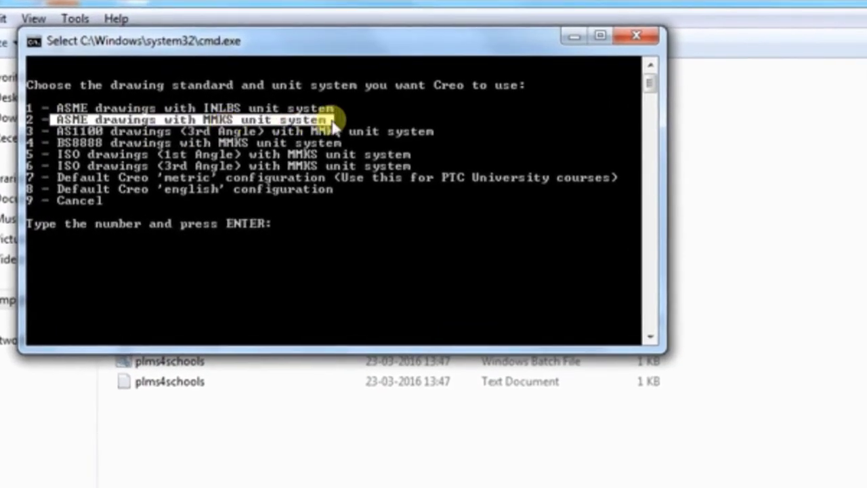
pyautogui.click(313, 223)
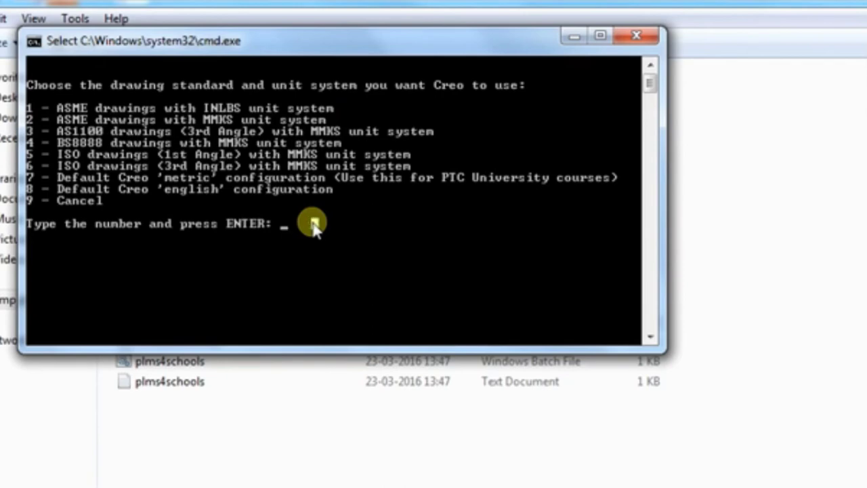
pyautogui.write('2')
pyautogui.press('Return')
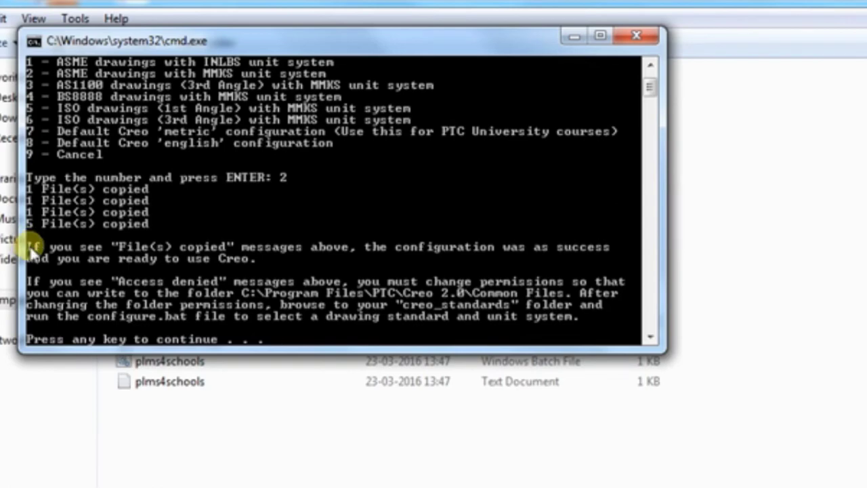
pyautogui.rightClick(236, 42)
pyautogui.click(330, 189)
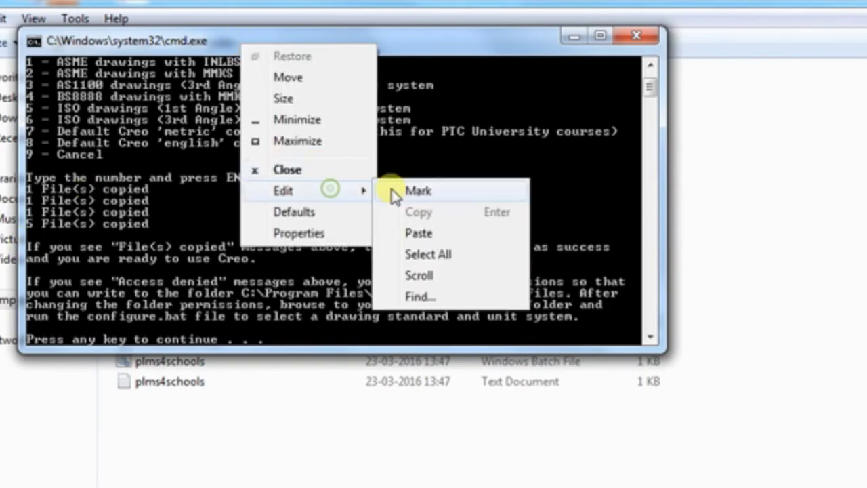
pyautogui.click(395, 195)
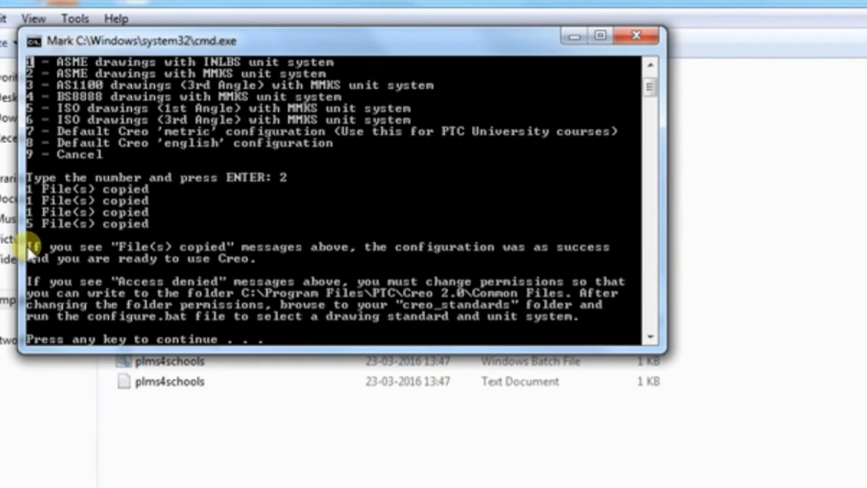
pyautogui.moveTo(29, 247)
pyautogui.mouseDown()
pyautogui.moveTo(70, 256)
pyautogui.moveTo(610, 268)
pyautogui.mouseUp()
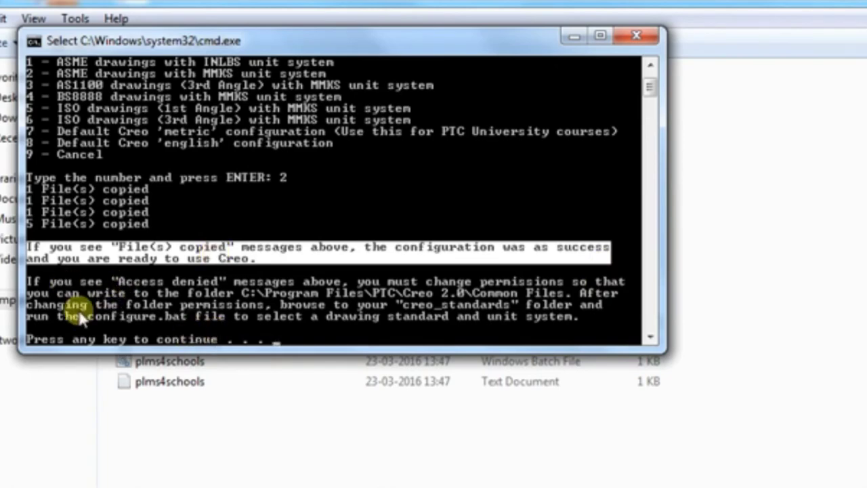
pyautogui.click(30, 281)
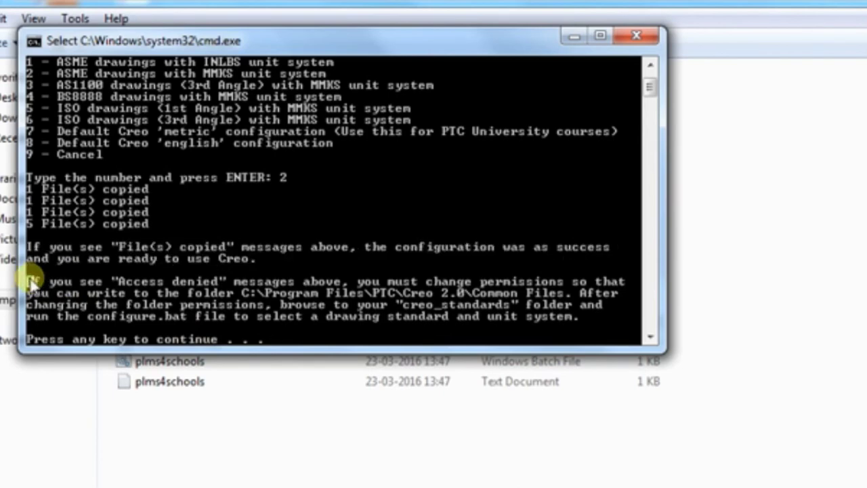
pyautogui.moveTo(31, 281)
pyautogui.mouseDown()
pyautogui.moveTo(581, 288)
pyautogui.moveTo(618, 298)
pyautogui.mouseUp()
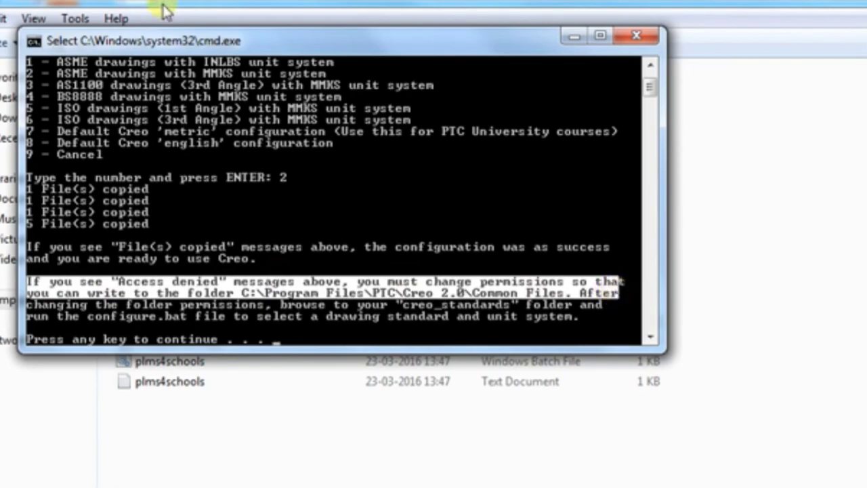